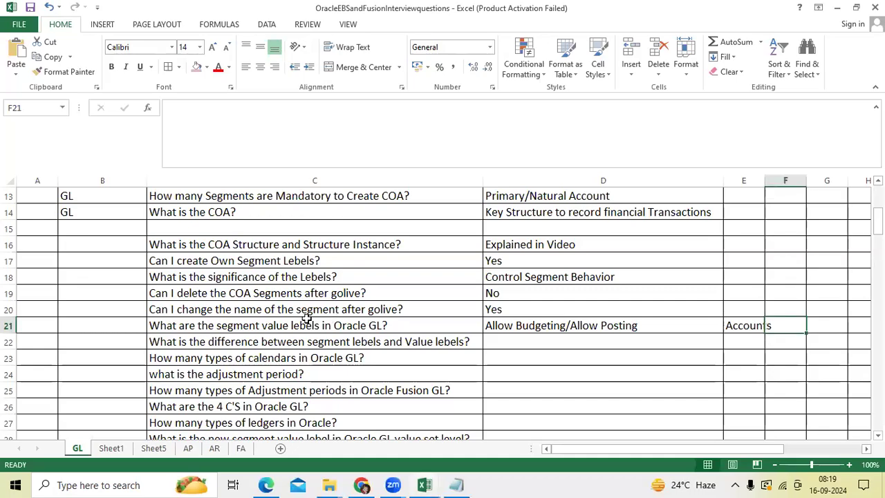
click(231, 328)
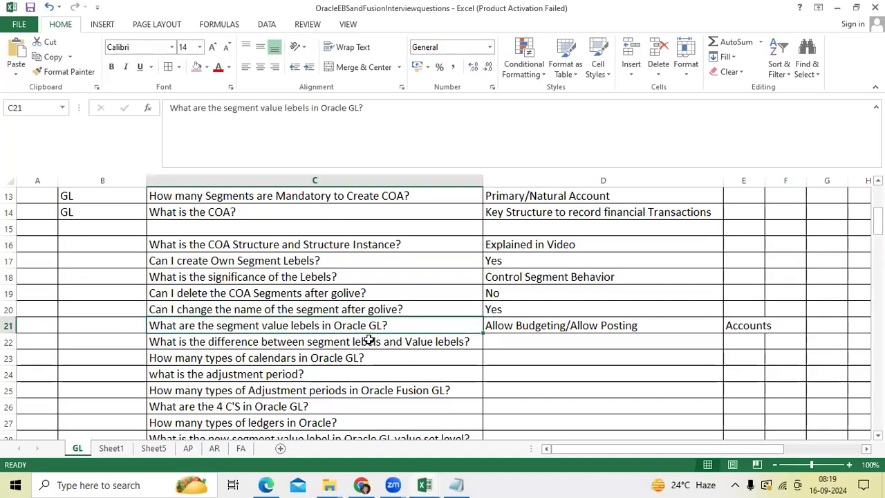
click(576, 328)
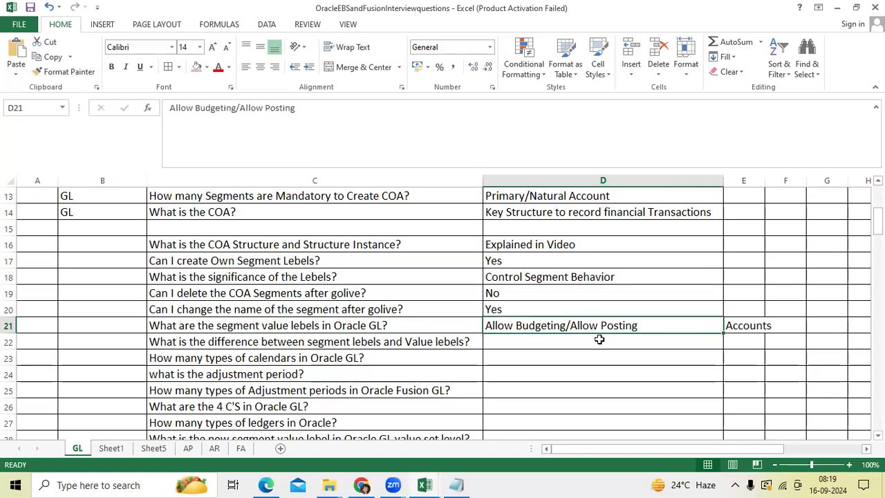
click(733, 325)
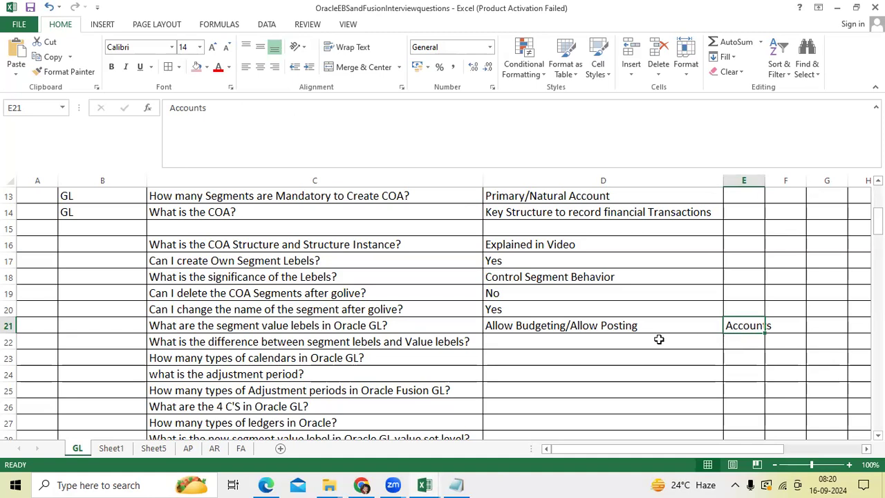
scroll(540, 323, down, 1)
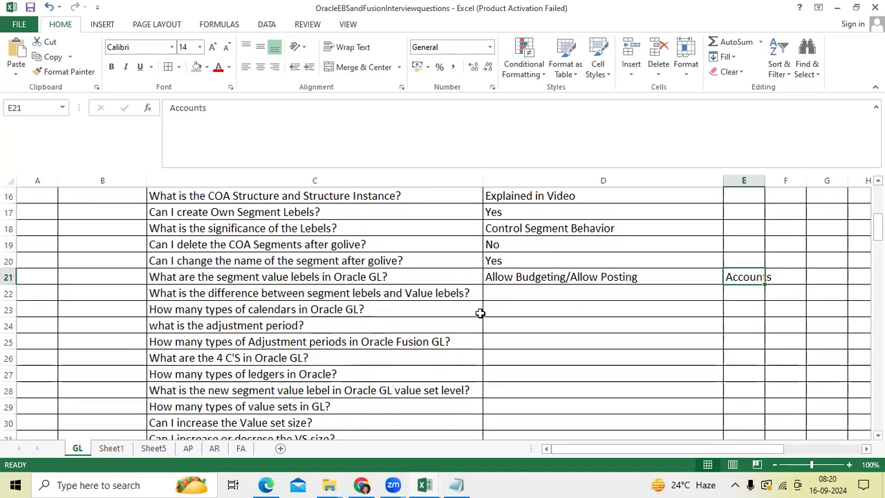
click(347, 295)
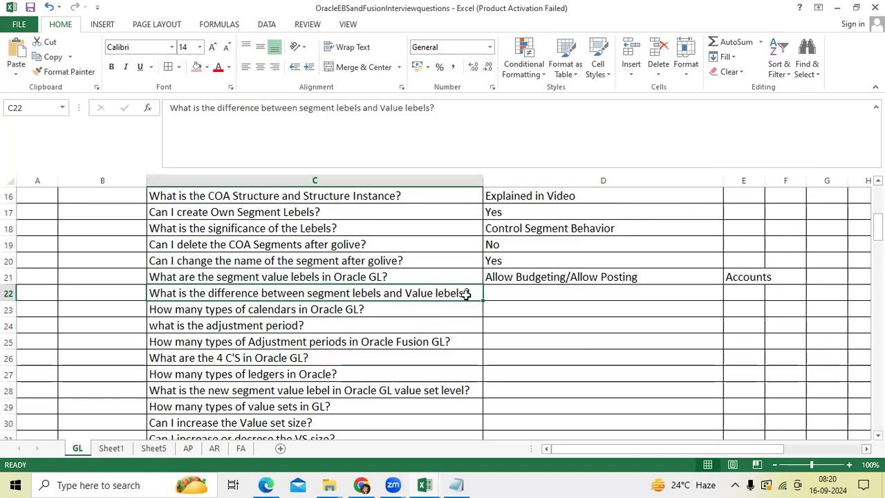
double_click(378, 292)
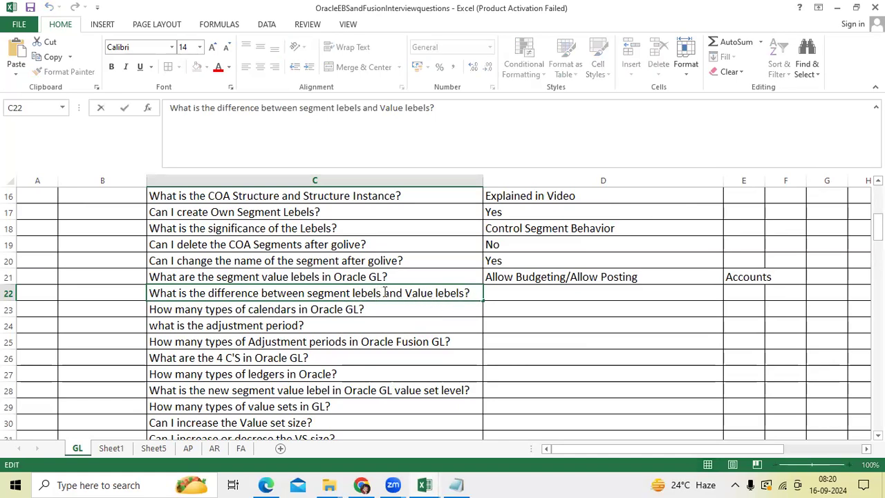
drag(386, 292, 303, 293)
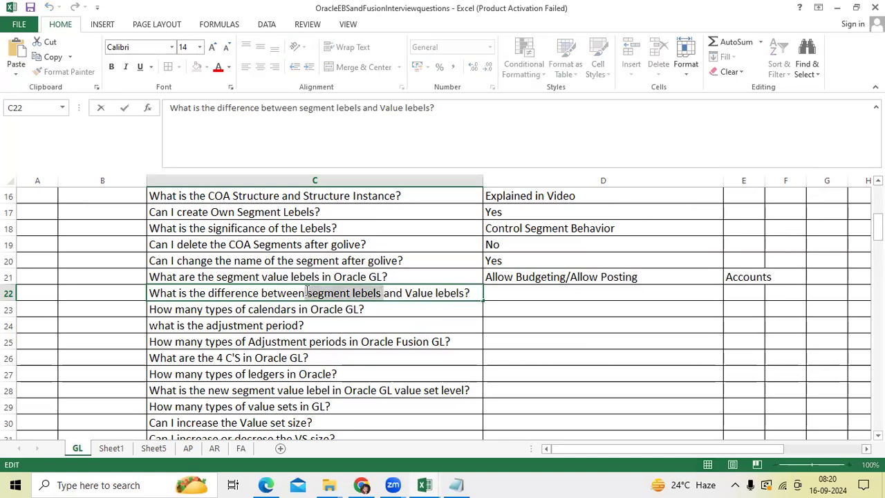
click(379, 307)
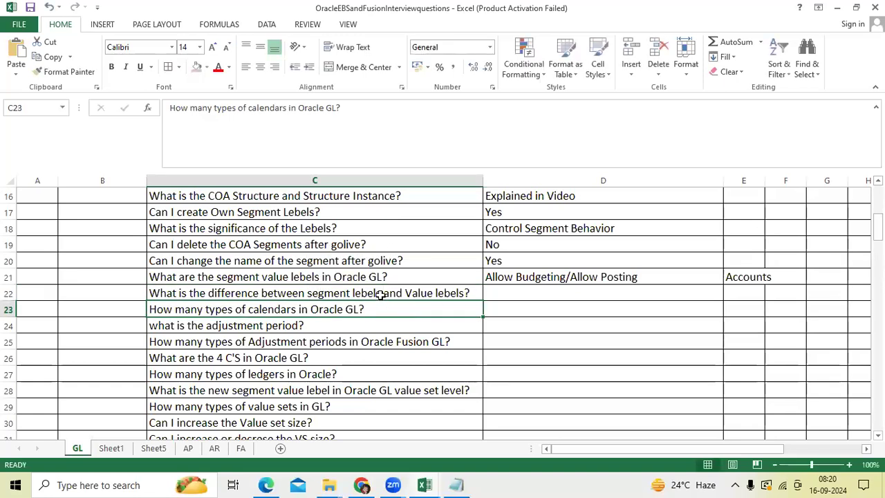
click(403, 293)
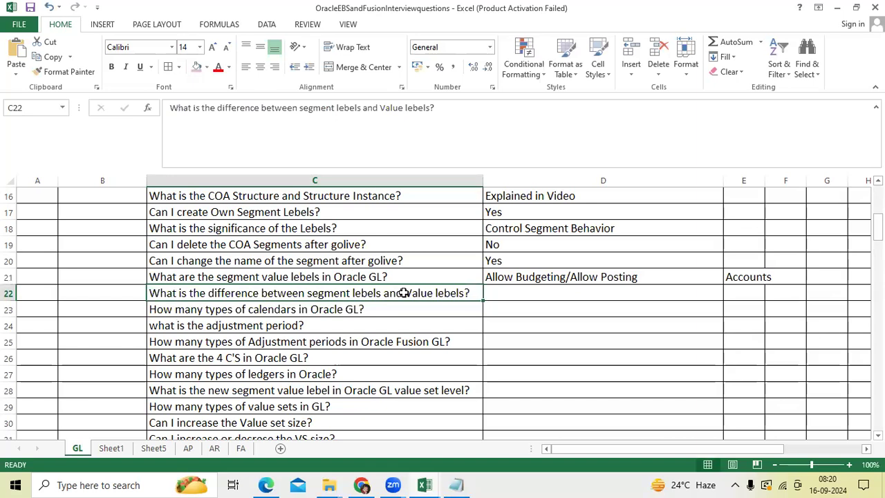
click(523, 293)
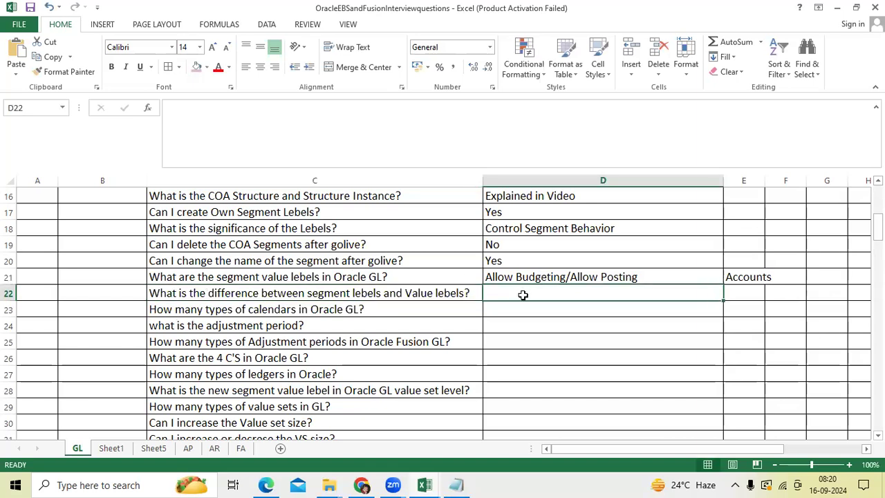
click(397, 307)
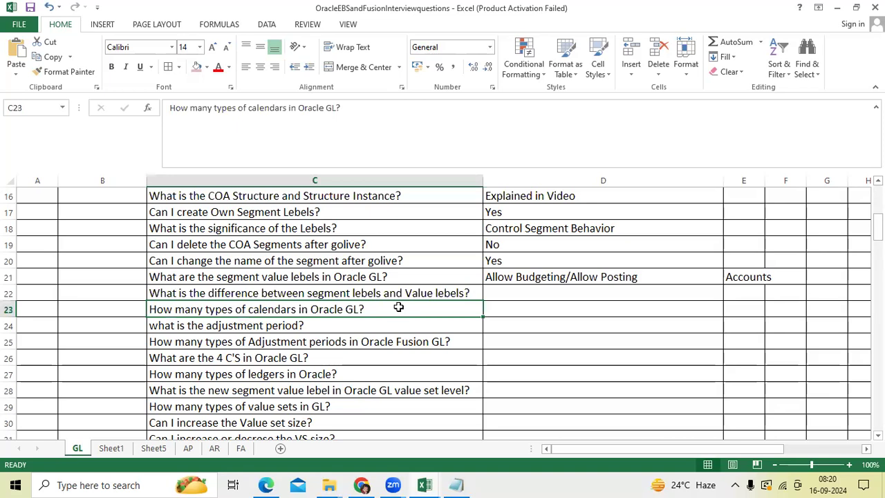
click(515, 307)
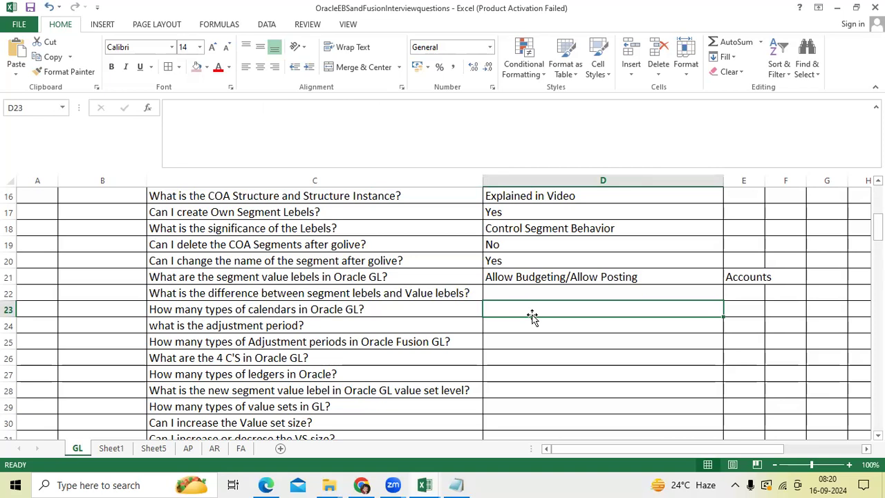
click(394, 330)
click(504, 327)
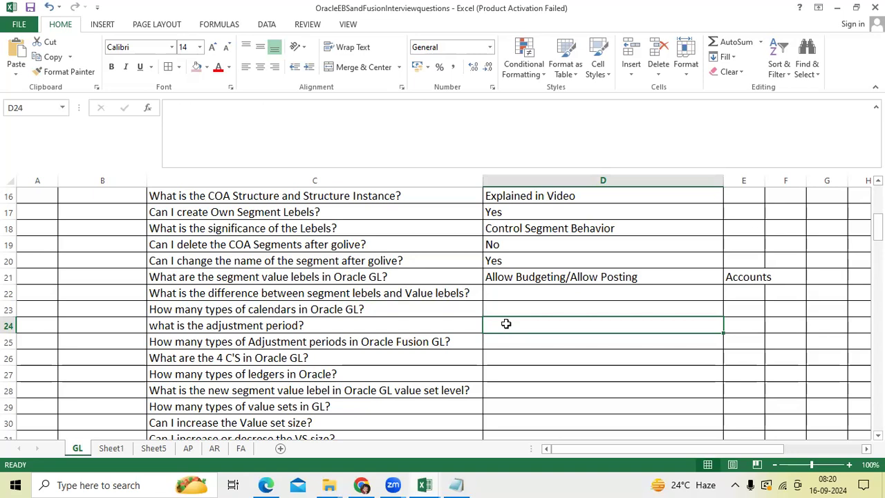
click(382, 341)
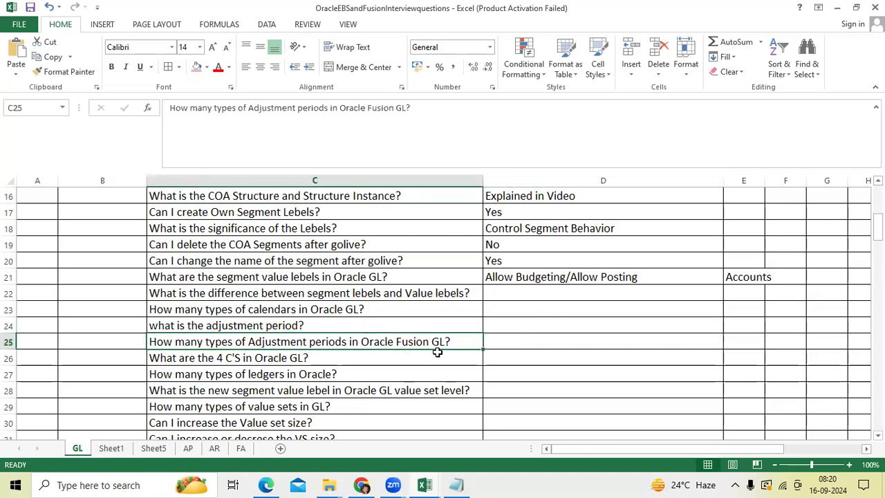
click(362, 484)
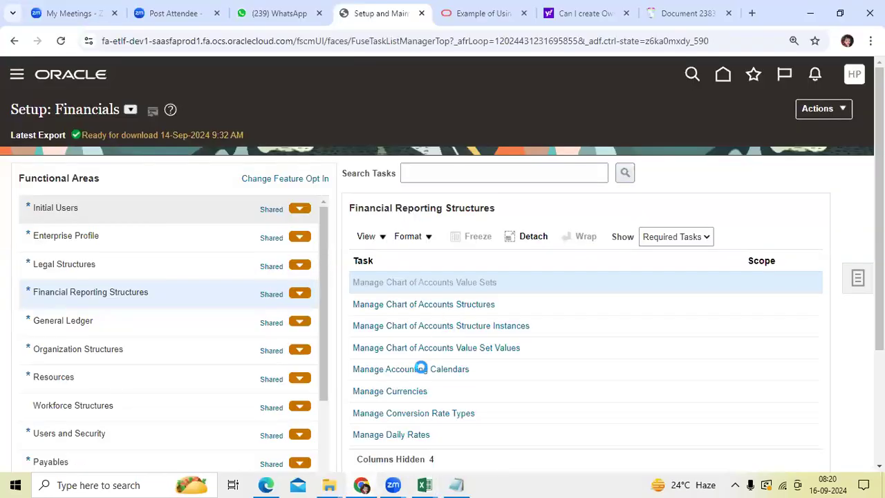
click(265, 485)
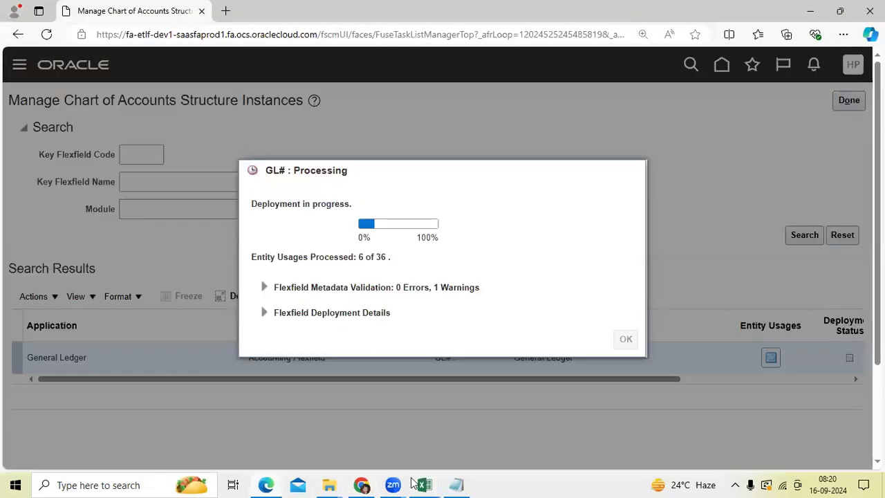
click(361, 484)
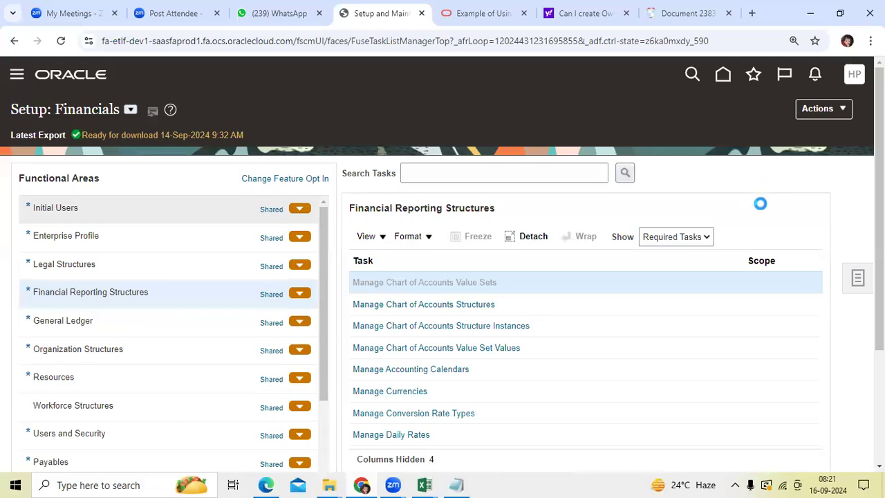
mouse_move(425, 485)
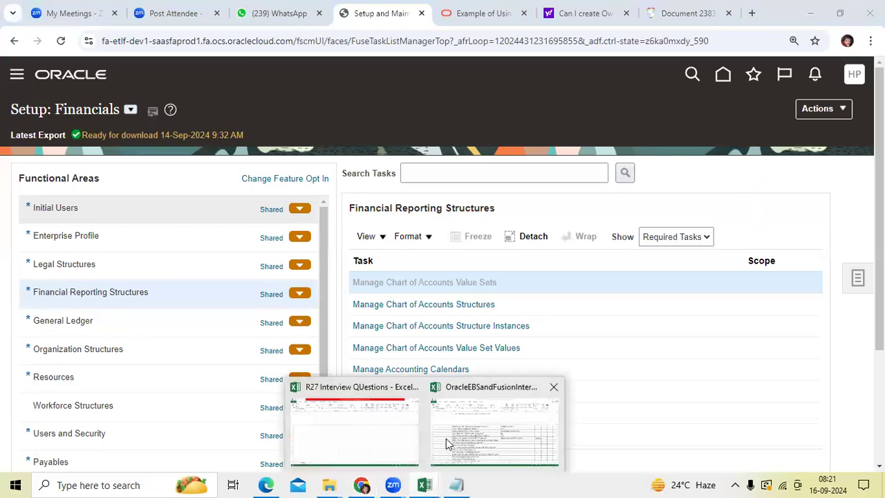
click(498, 442)
click(571, 339)
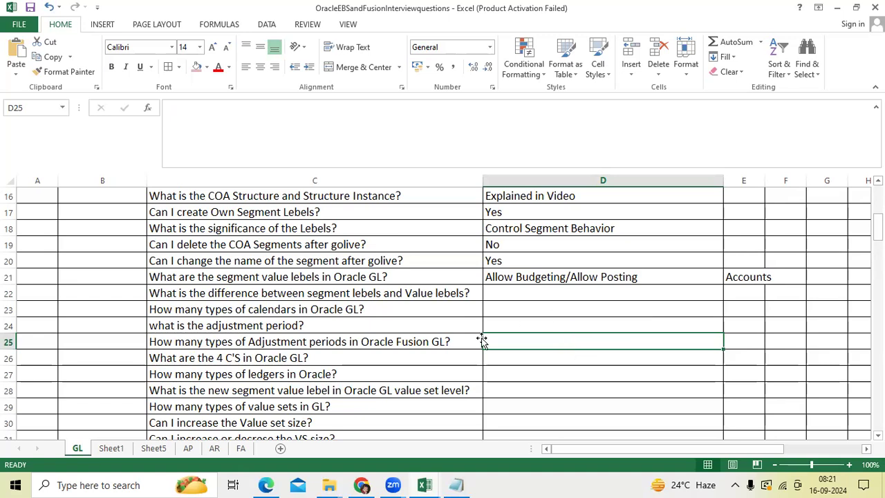
click(349, 371)
click(359, 356)
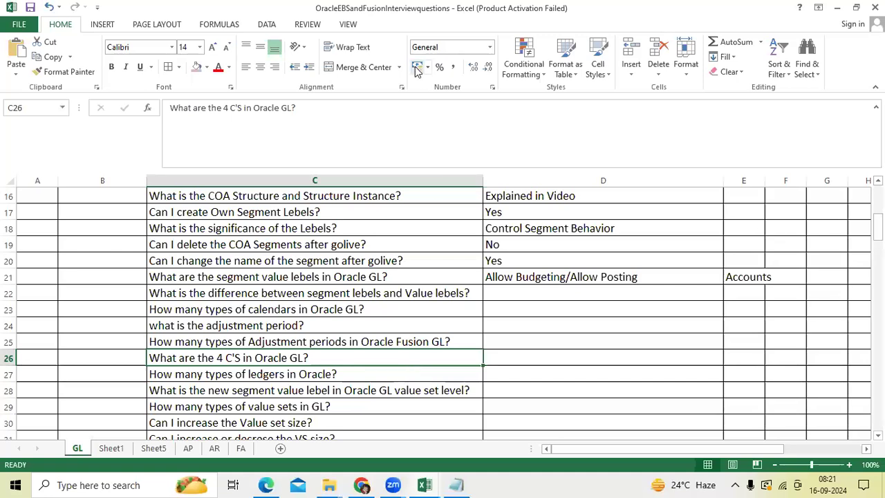
click(333, 372)
scroll(387, 371, down, 1)
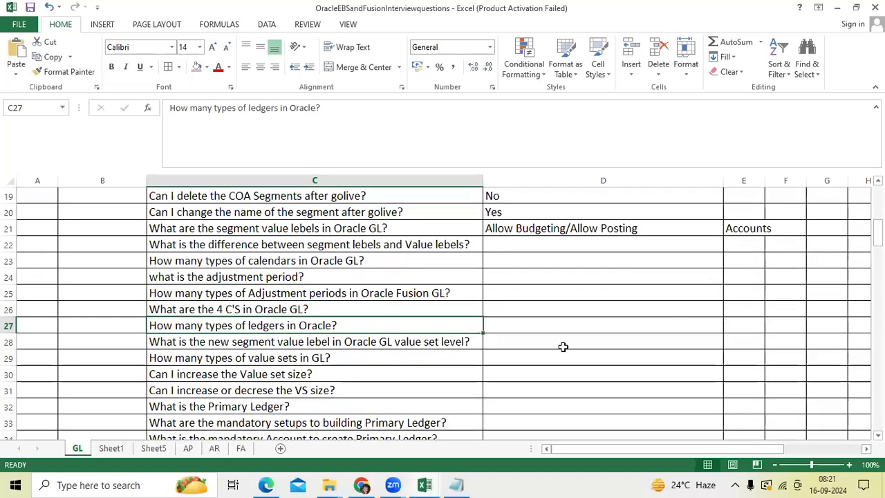
click(560, 326)
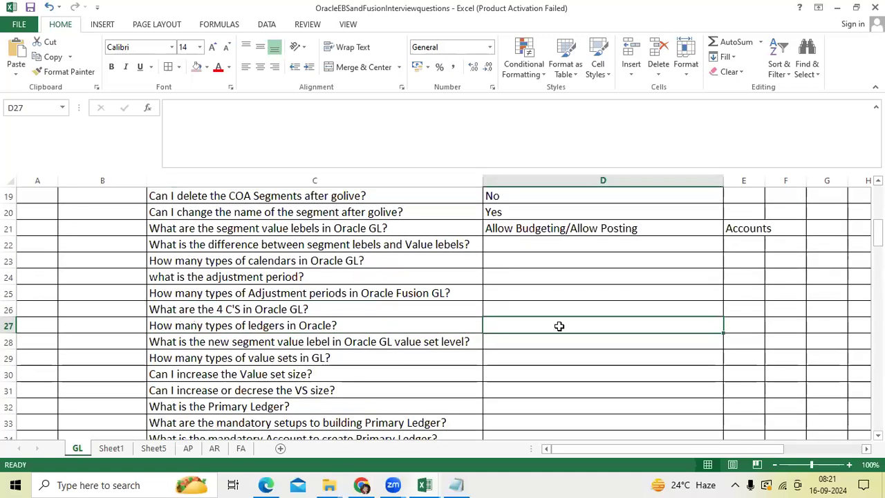
text(Primary/)
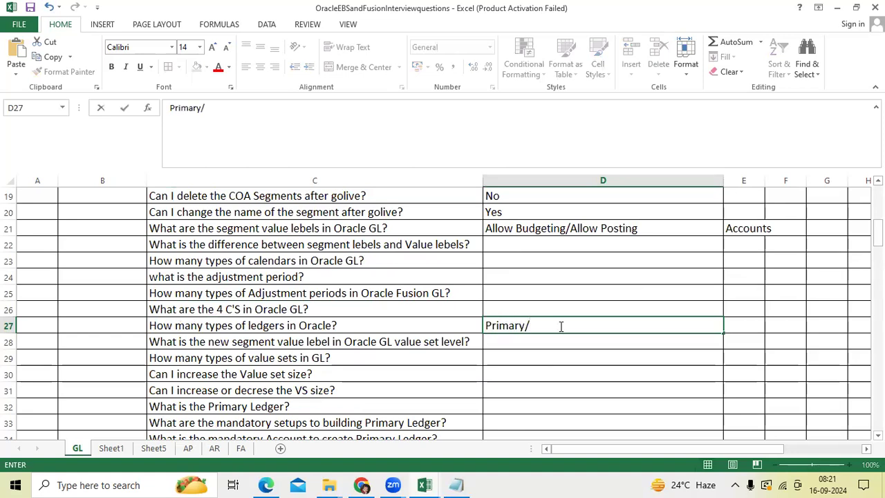
text(secondary/Reporting)
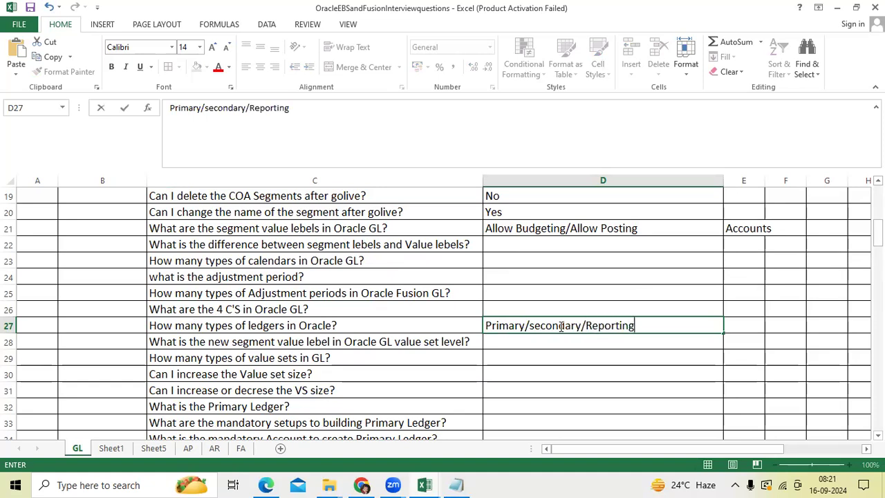
click(405, 343)
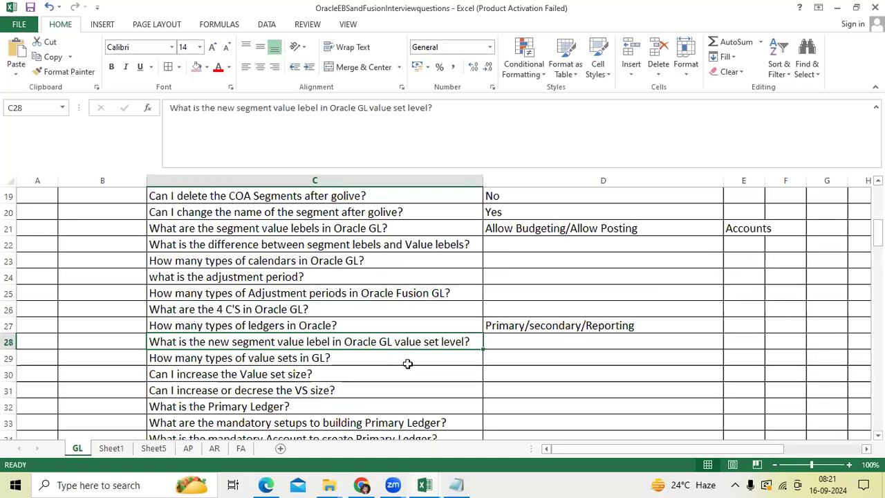
click(510, 343)
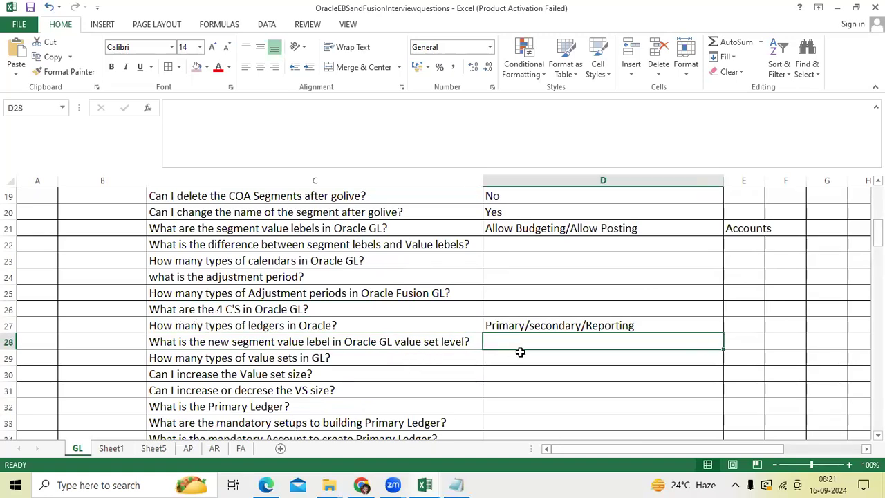
click(388, 354)
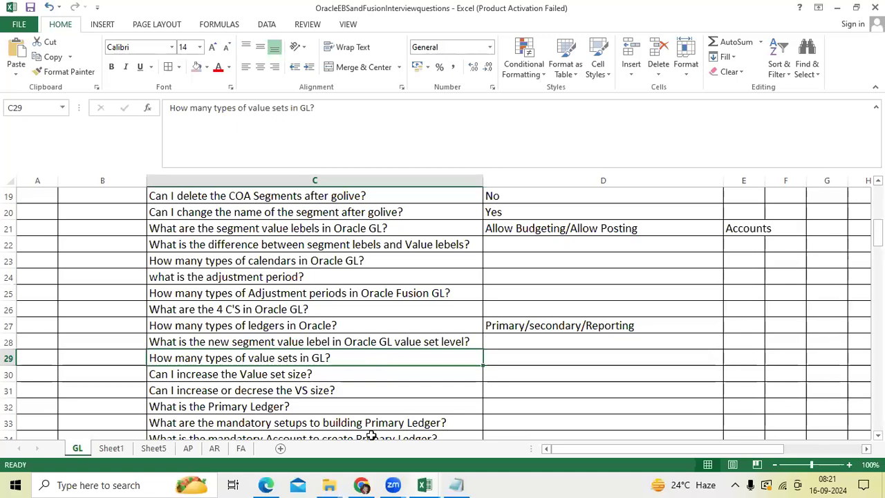
click(270, 483)
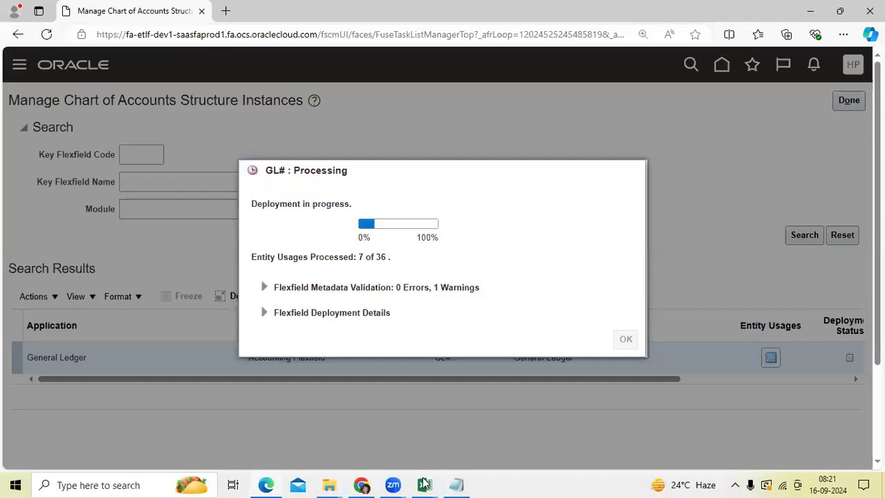
mouse_move(424, 480)
click(493, 440)
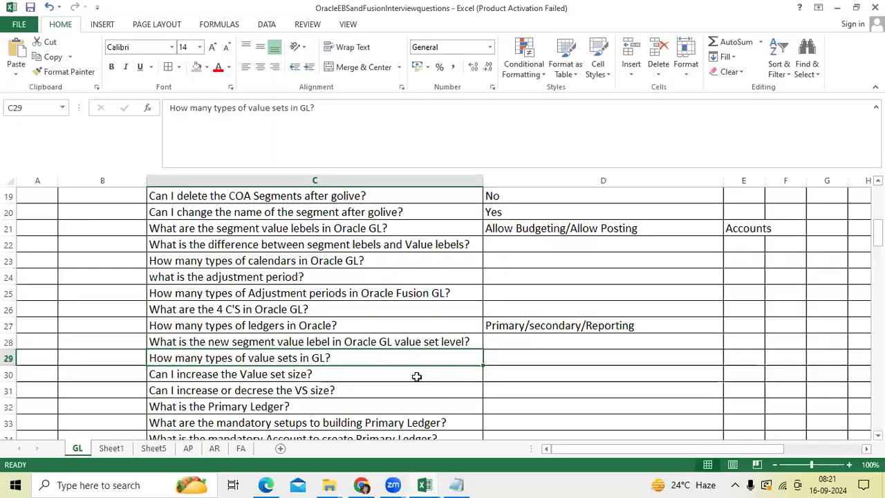
click(335, 374)
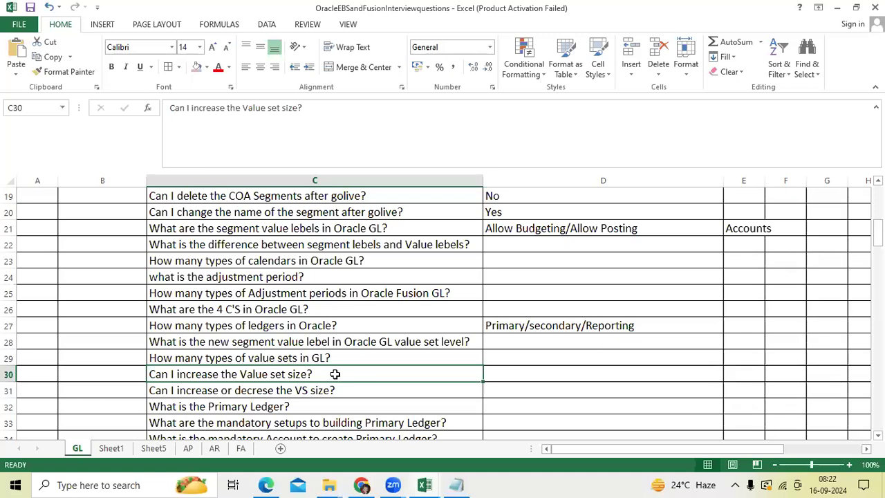
click(330, 391)
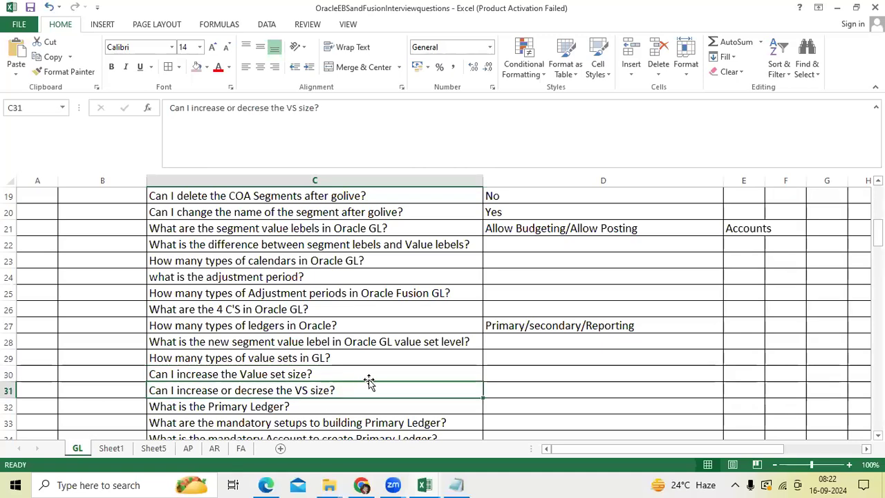
scroll(372, 378, down, 1)
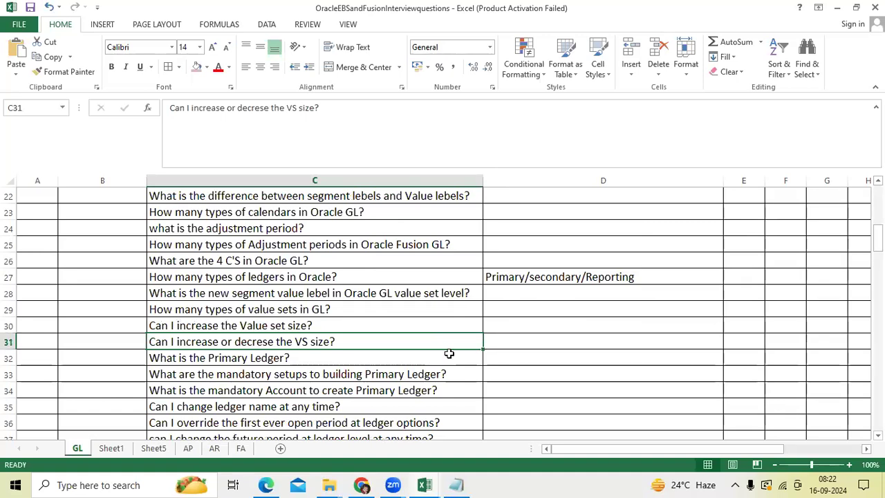
click(346, 355)
click(546, 357)
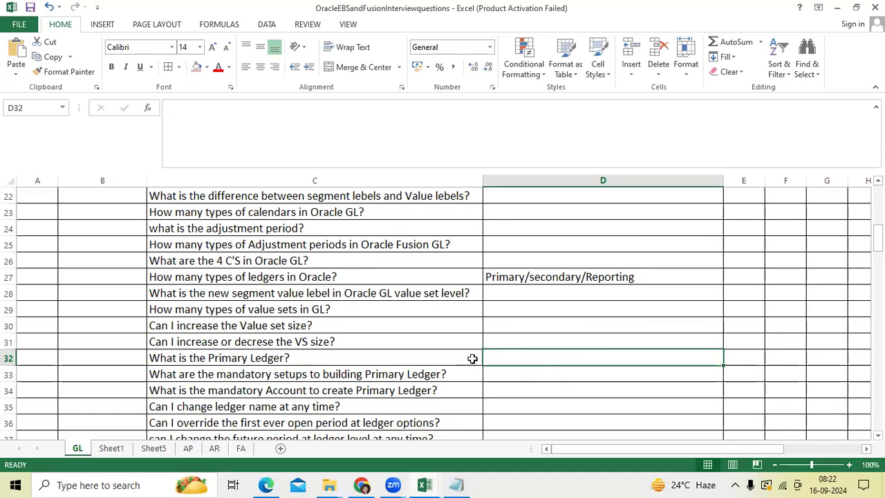
click(366, 355)
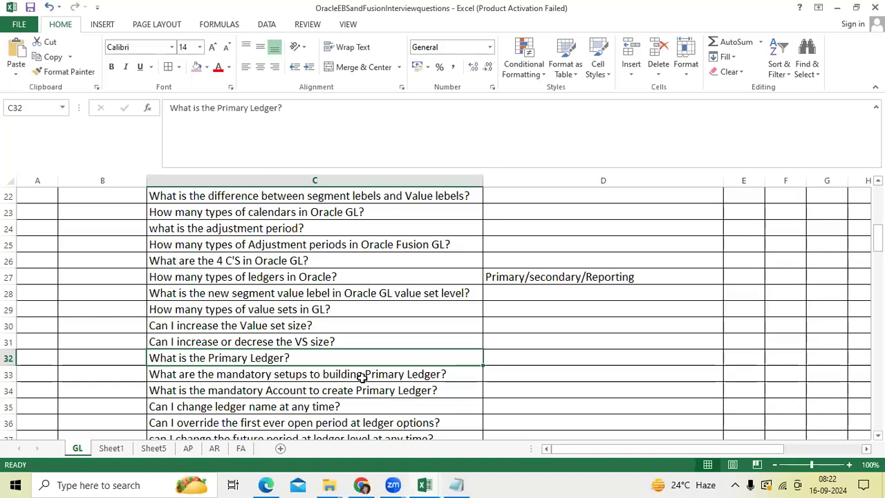
click(362, 375)
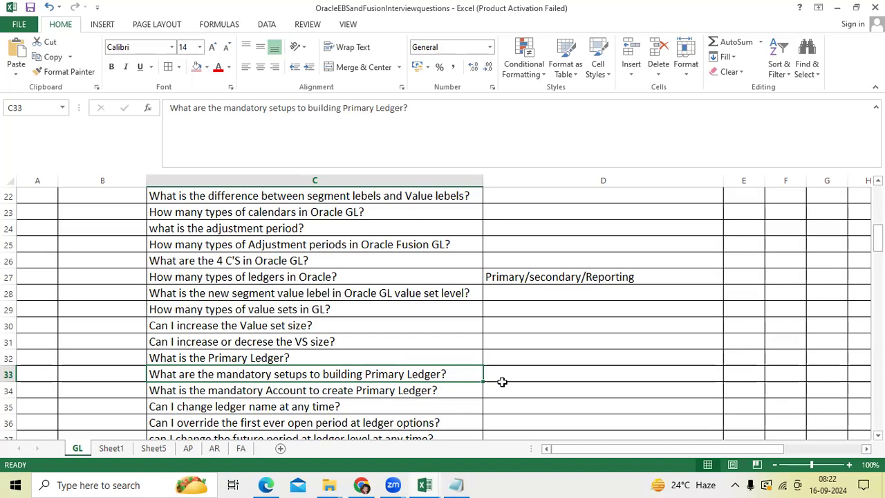
click(405, 390)
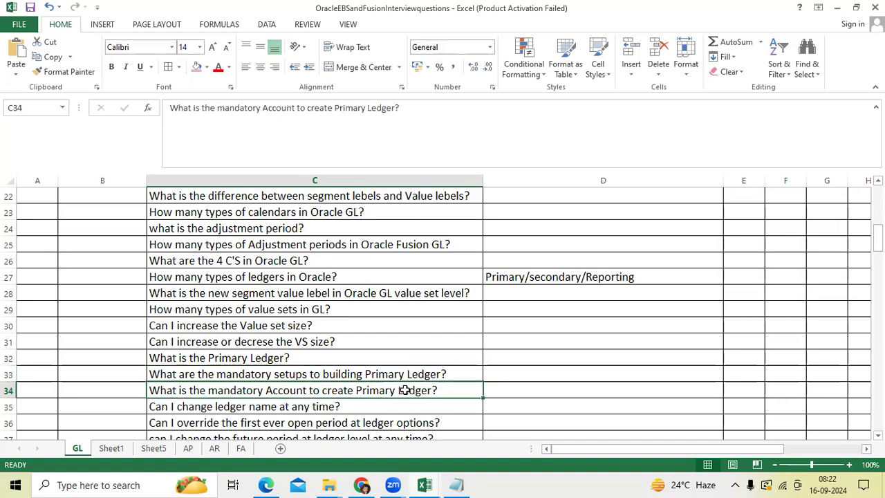
click(528, 392)
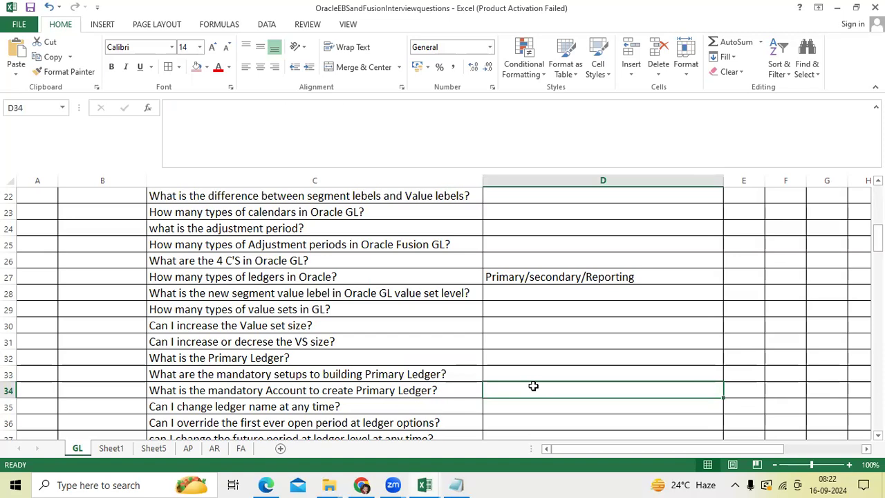
click(350, 407)
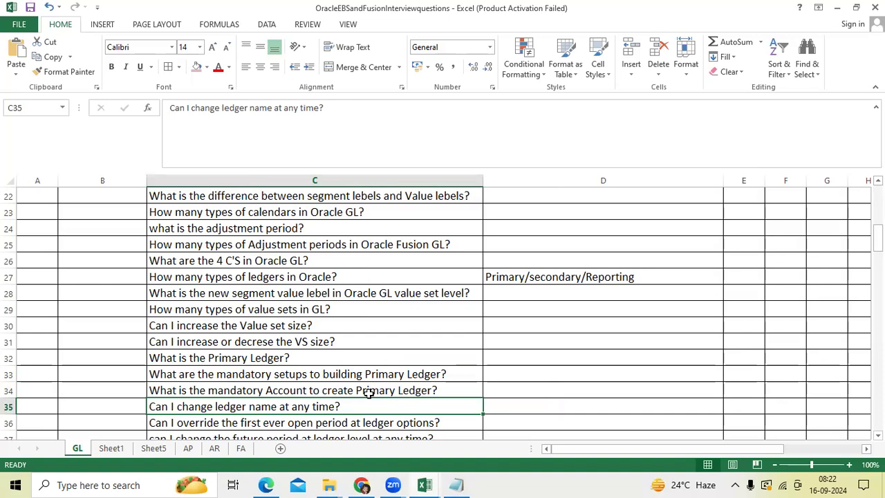
scroll(369, 393, down, 1)
scroll(379, 358, up, 1)
scroll(391, 369, down, 1)
click(368, 373)
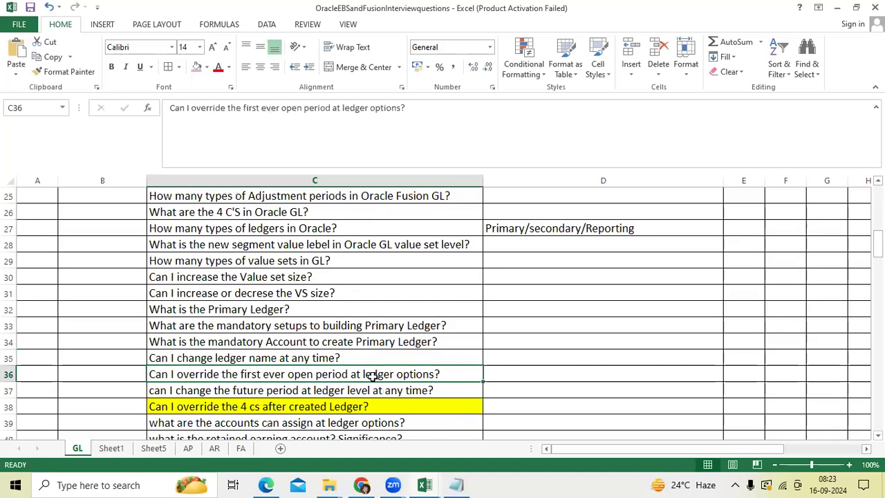
click(541, 374)
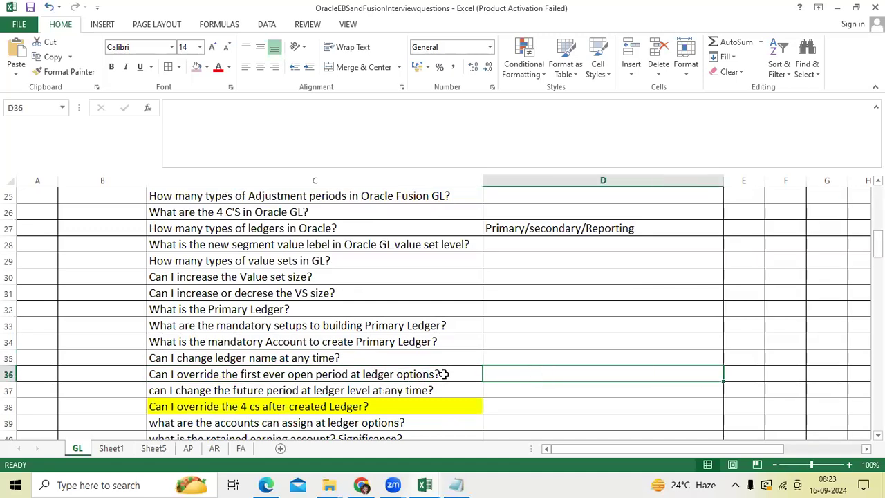
click(444, 374)
click(511, 373)
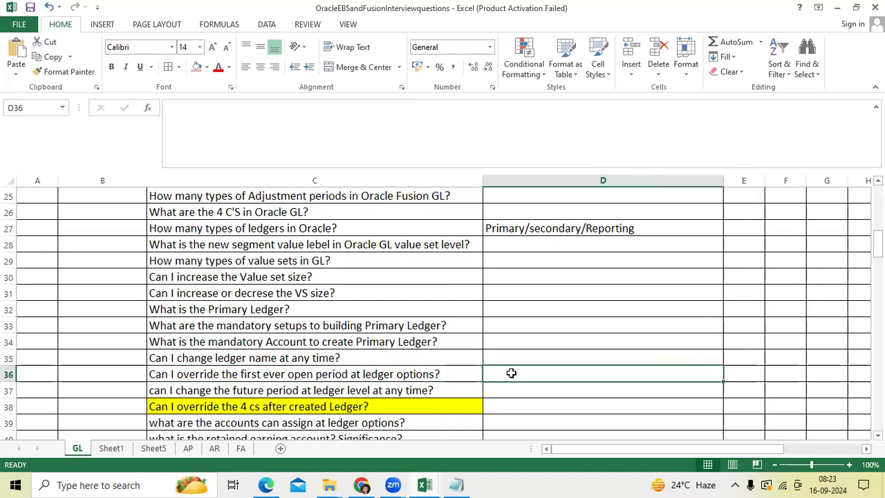
click(444, 373)
click(506, 374)
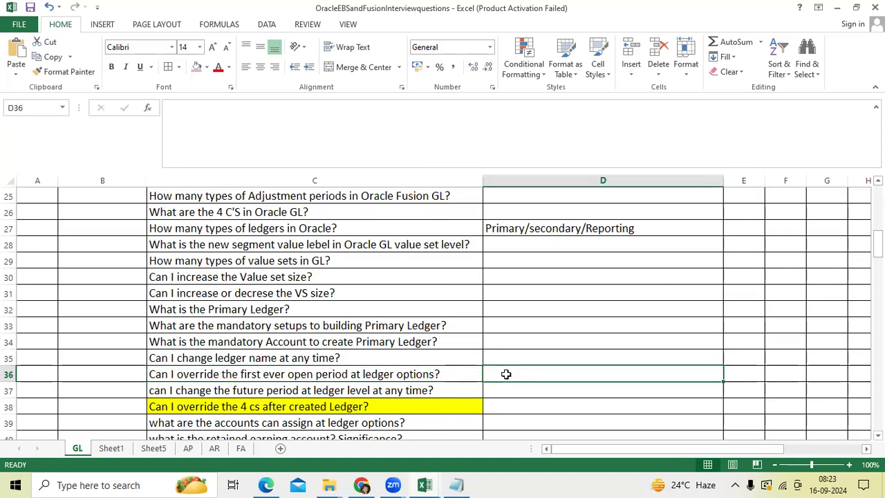
click(443, 390)
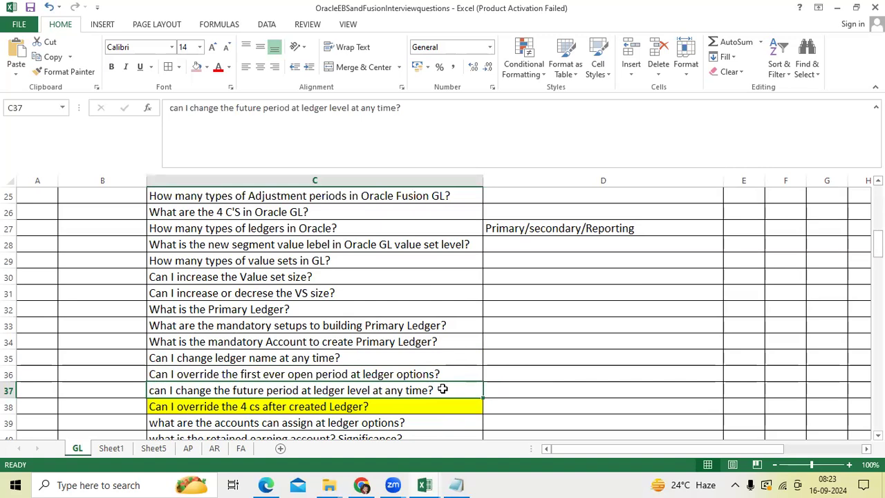
click(509, 392)
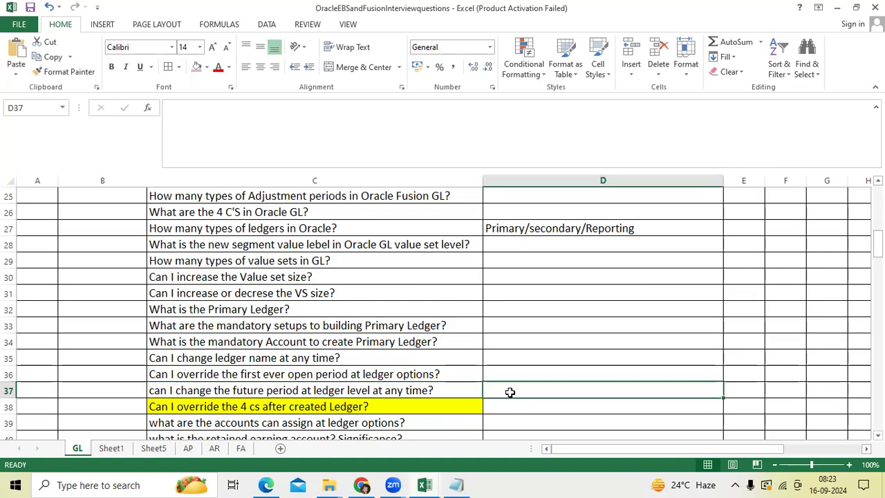
click(400, 407)
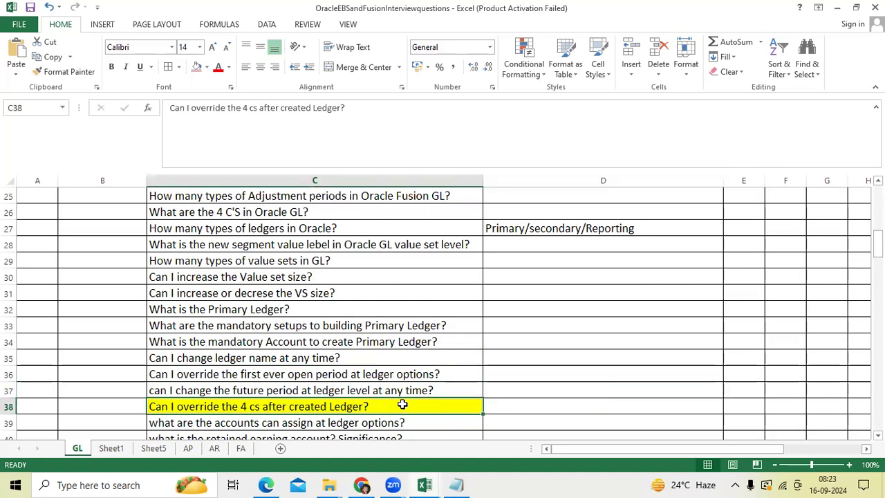
scroll(402, 406, down, 1)
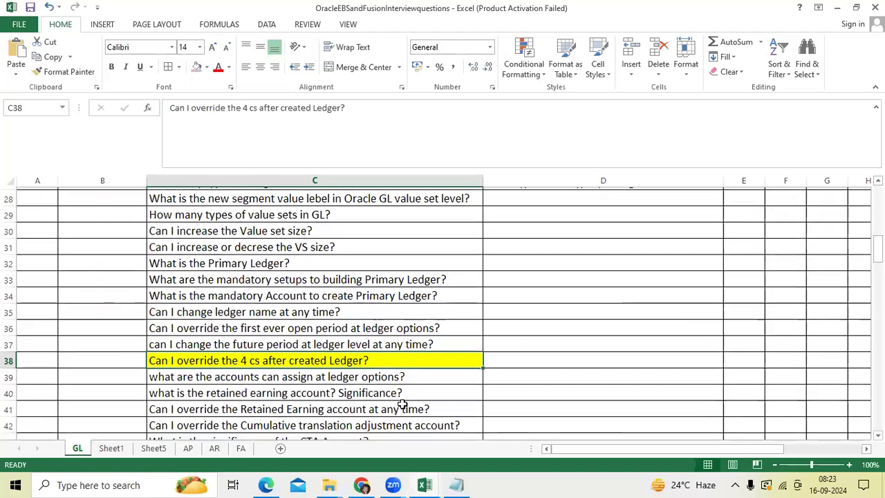
click(545, 357)
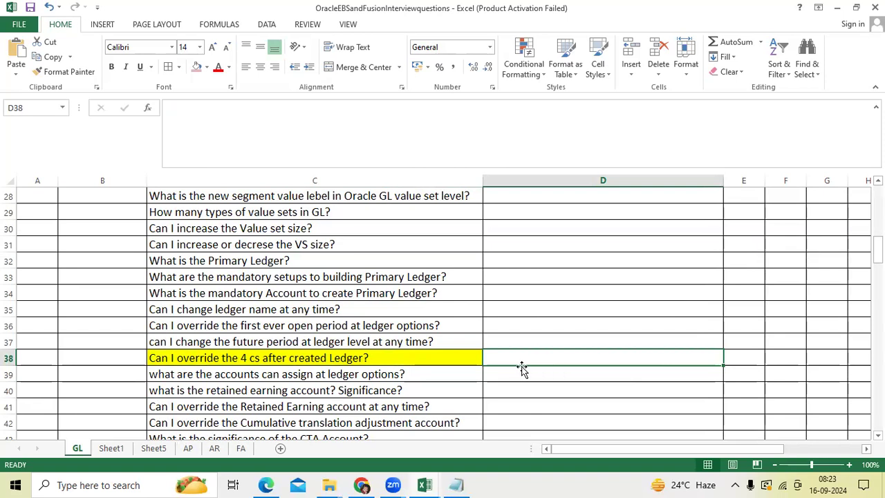
click(417, 373)
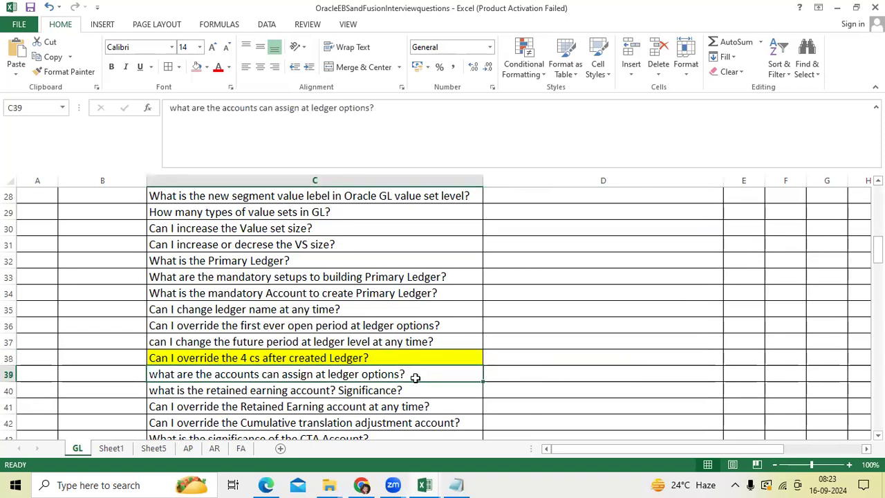
click(493, 370)
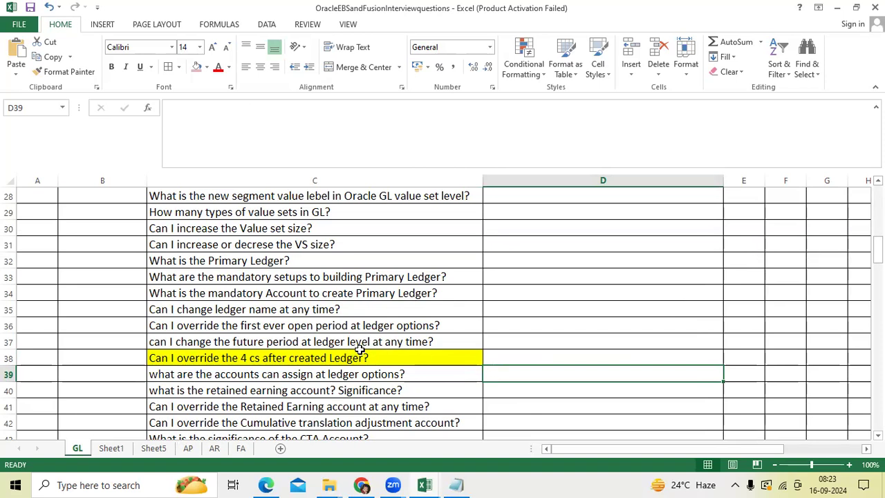
scroll(359, 351, down, 1)
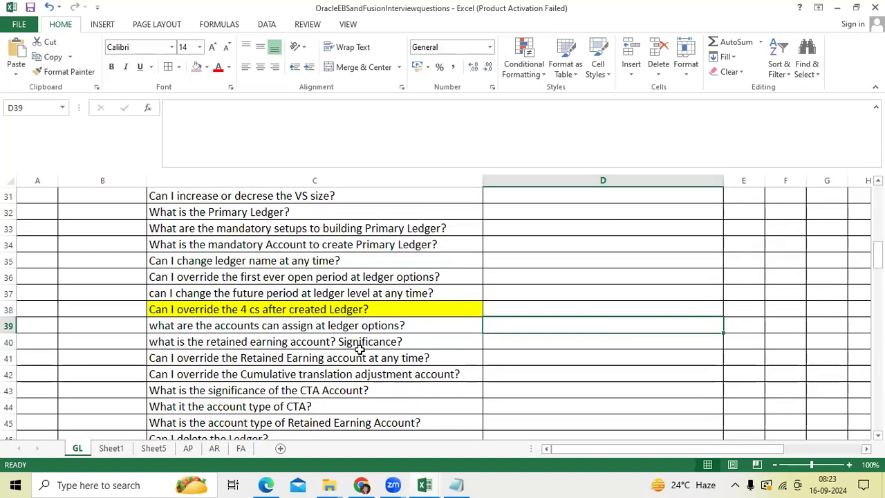
click(361, 342)
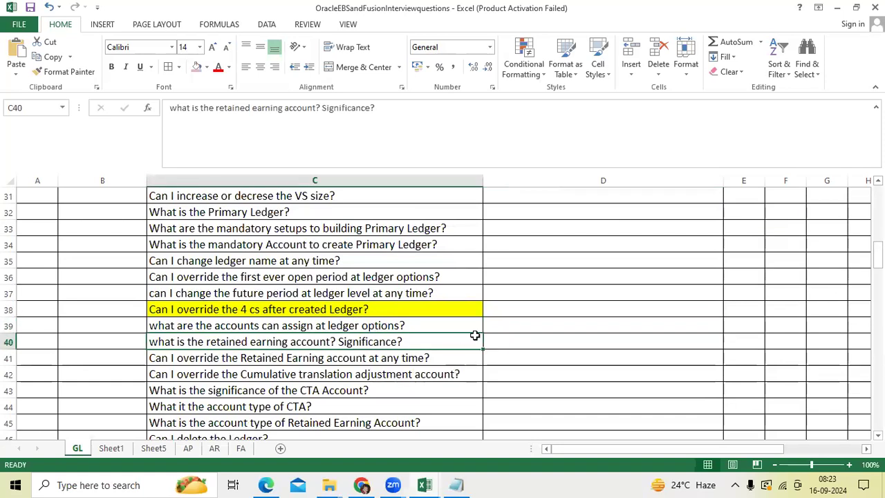
click(507, 339)
click(401, 342)
click(440, 352)
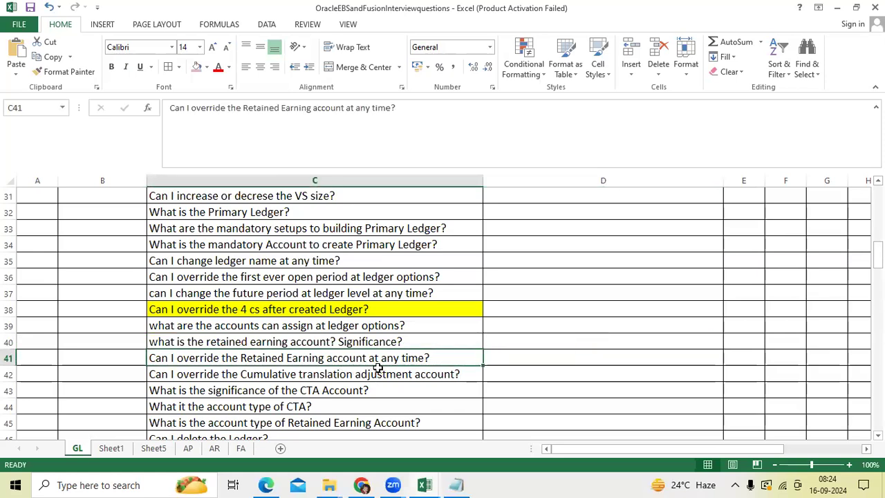
click(515, 357)
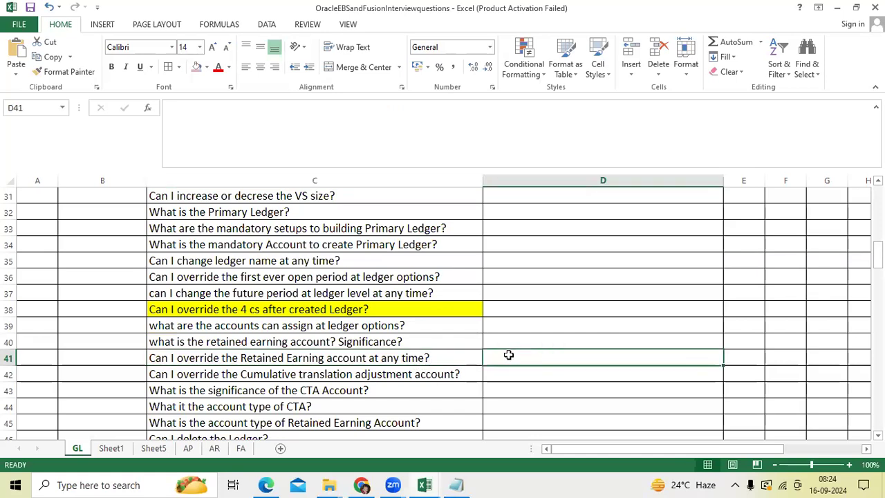
click(400, 372)
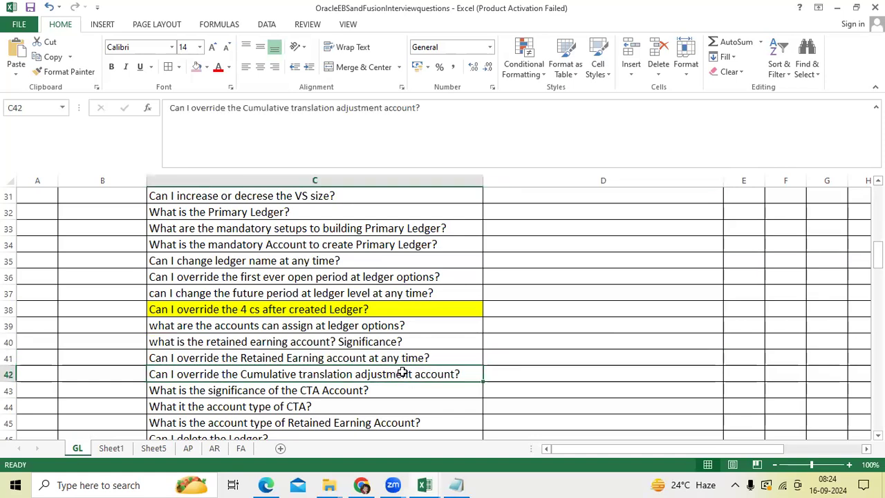
click(498, 377)
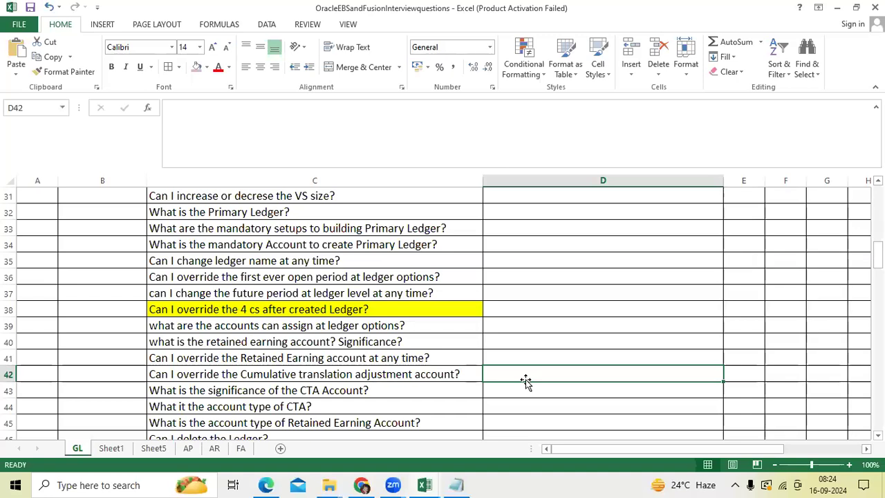
click(390, 391)
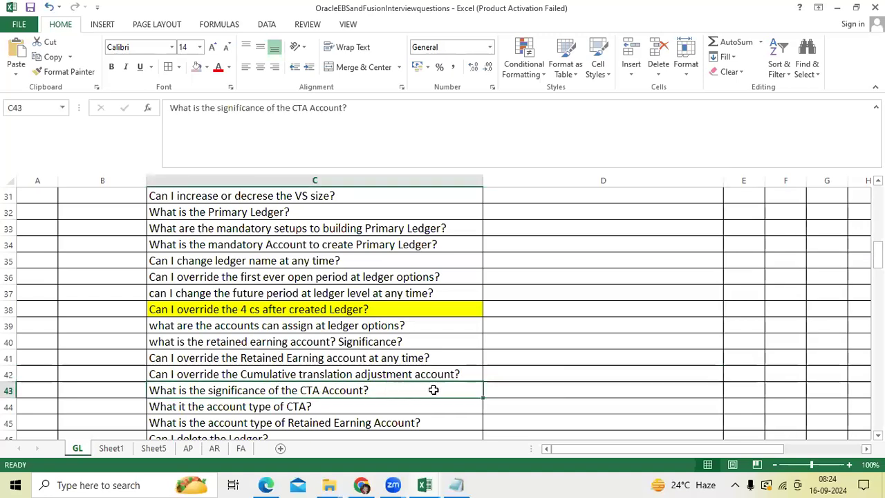
click(504, 390)
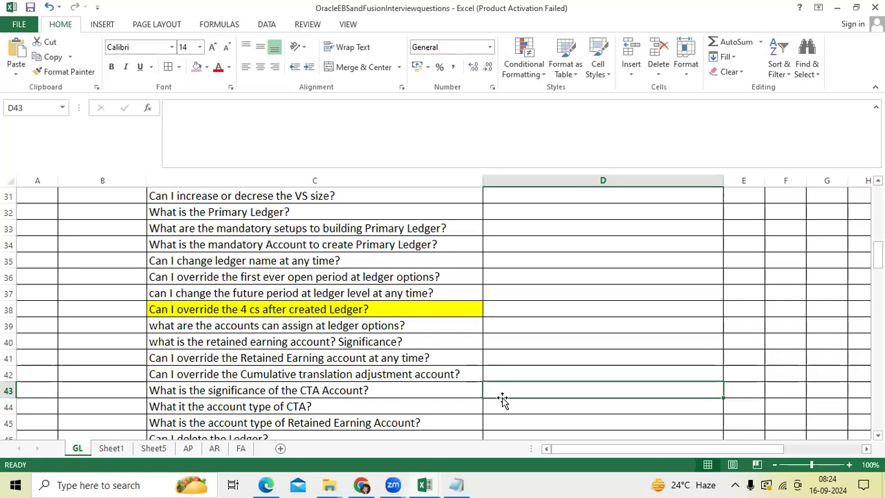
click(391, 390)
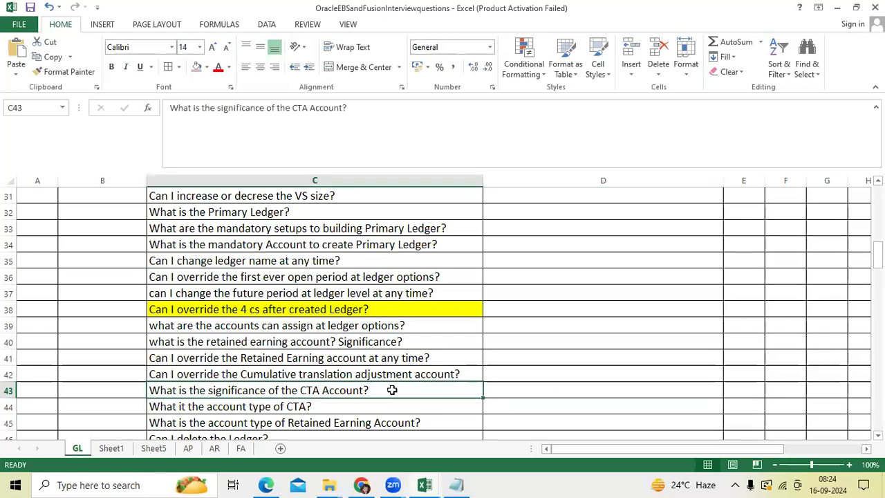
click(339, 405)
scroll(353, 362, down, 1)
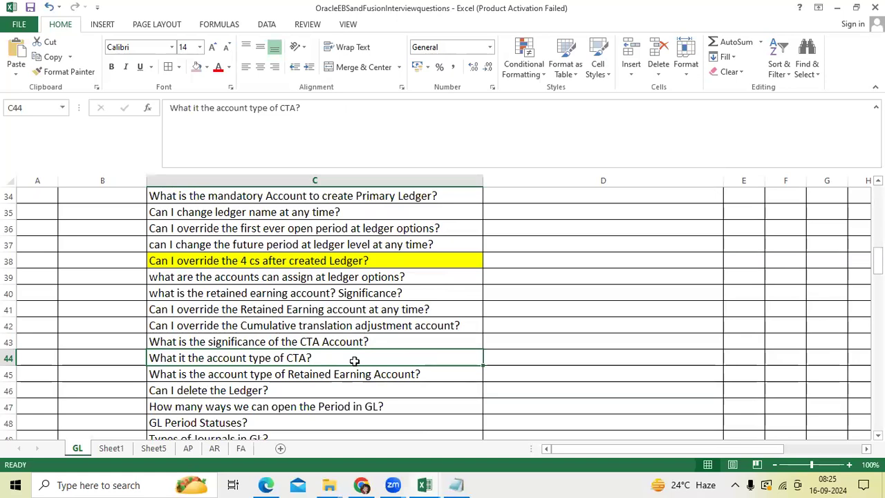
click(352, 375)
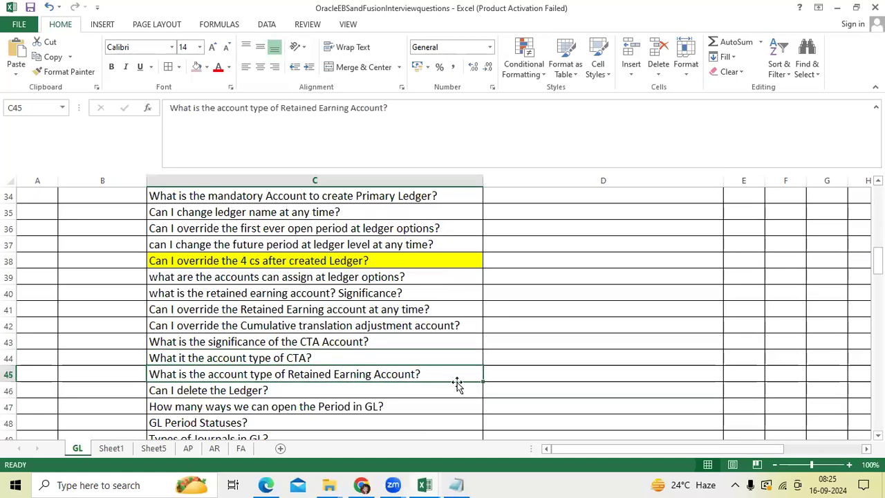
click(295, 390)
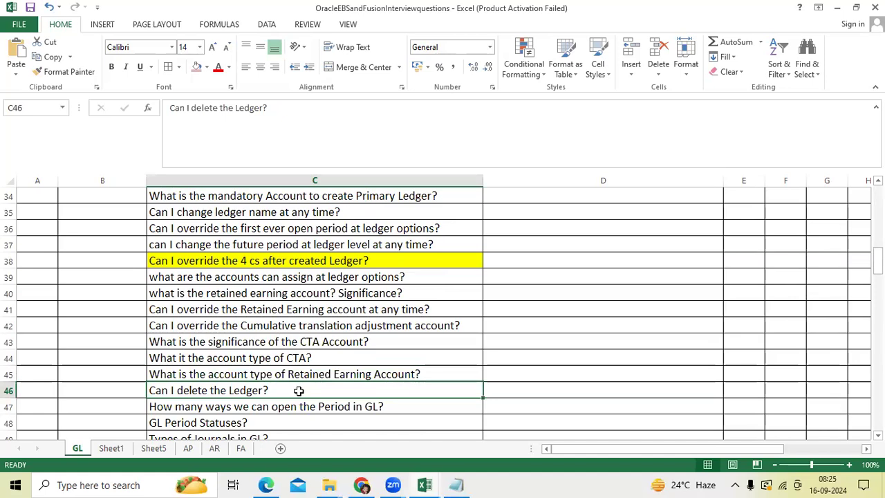
click(530, 390)
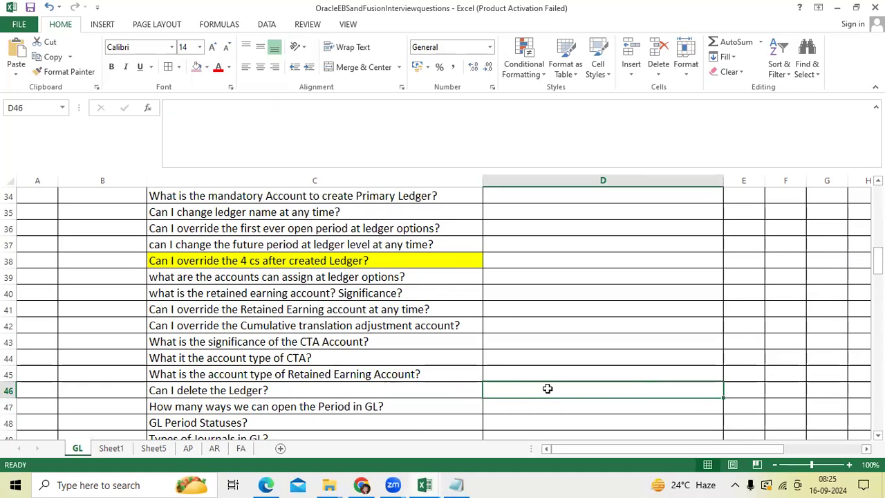
click(396, 407)
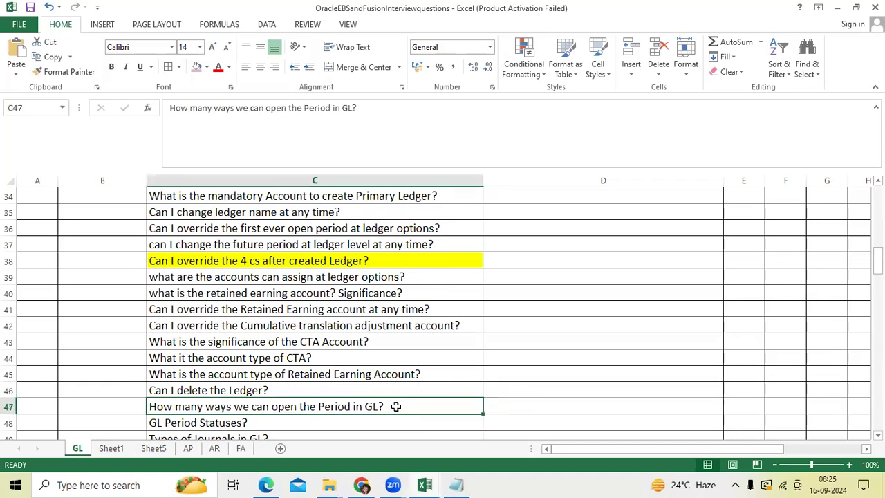
click(509, 408)
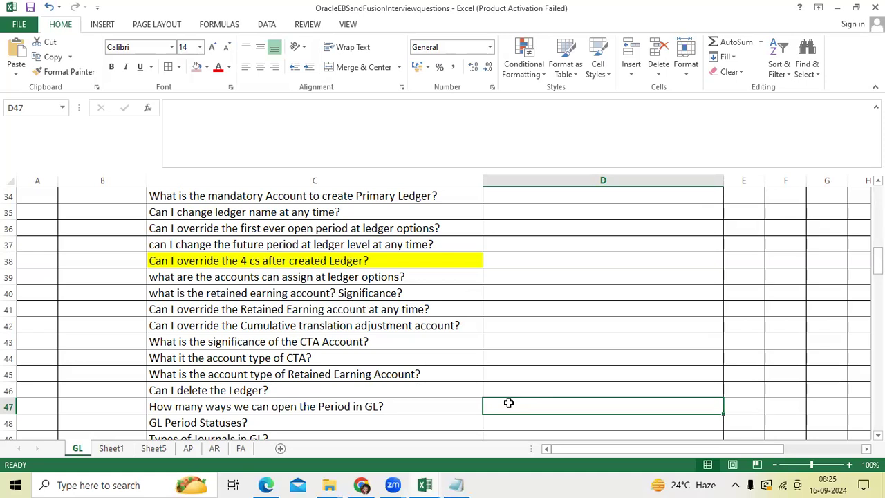
scroll(509, 403, down, 1)
click(333, 374)
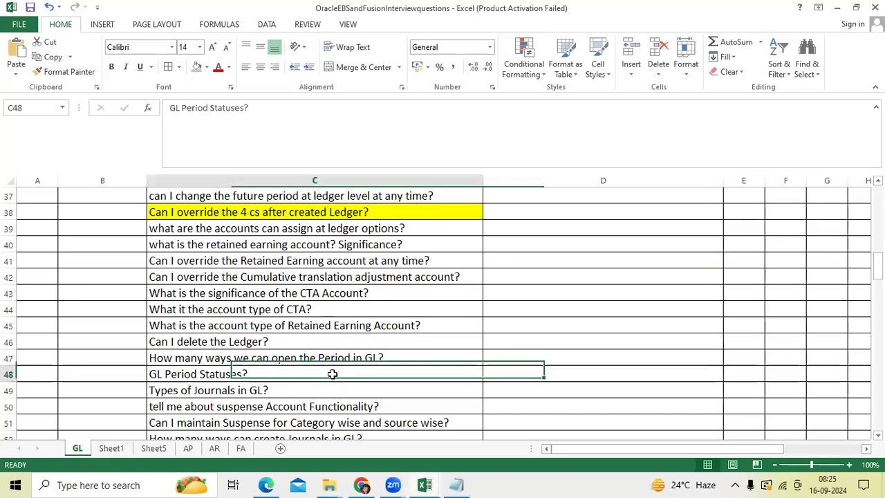
click(516, 373)
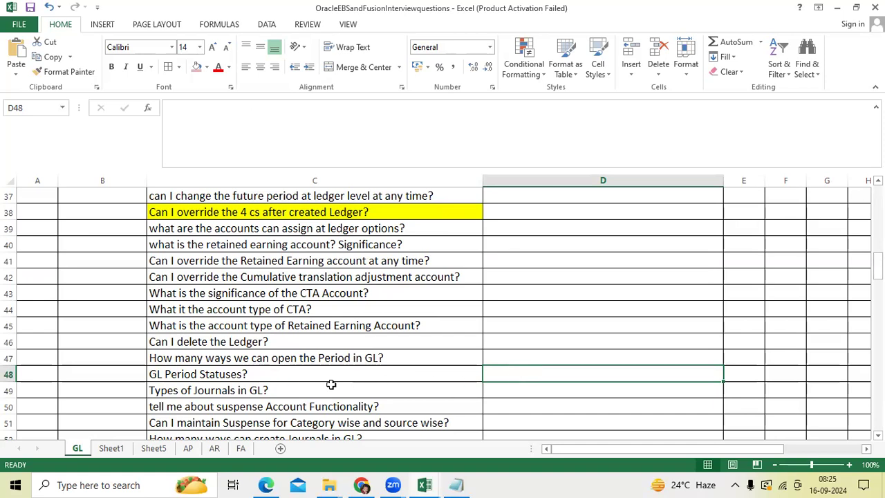
click(308, 389)
click(502, 391)
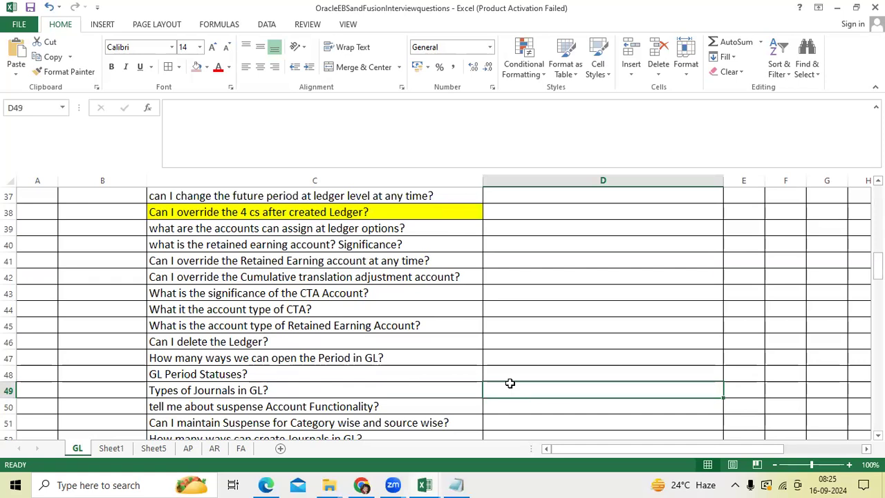
click(390, 405)
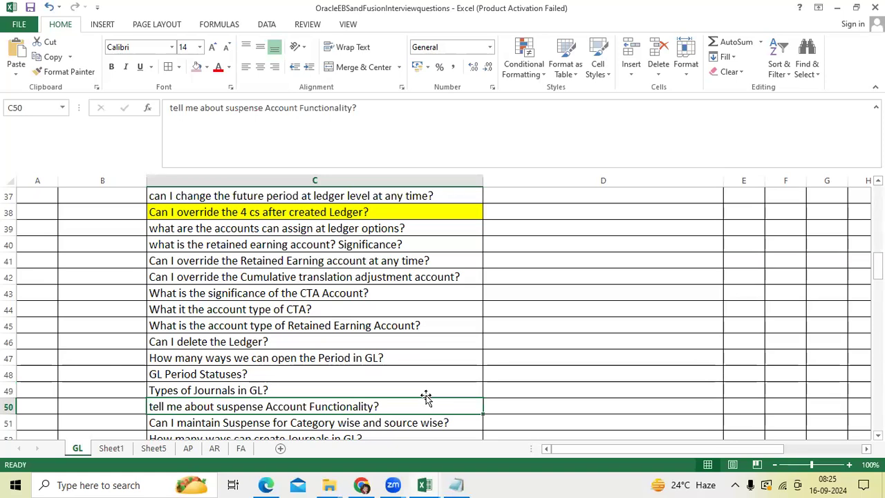
scroll(425, 397, down, 1)
click(393, 381)
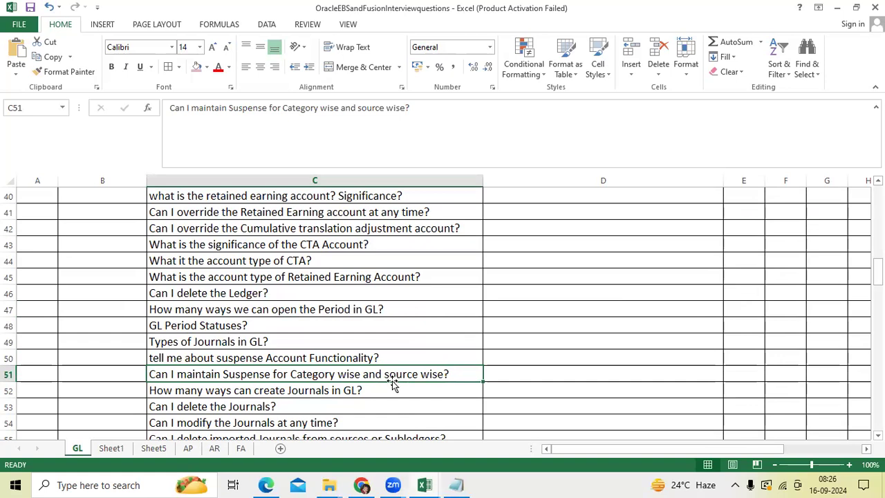
click(367, 392)
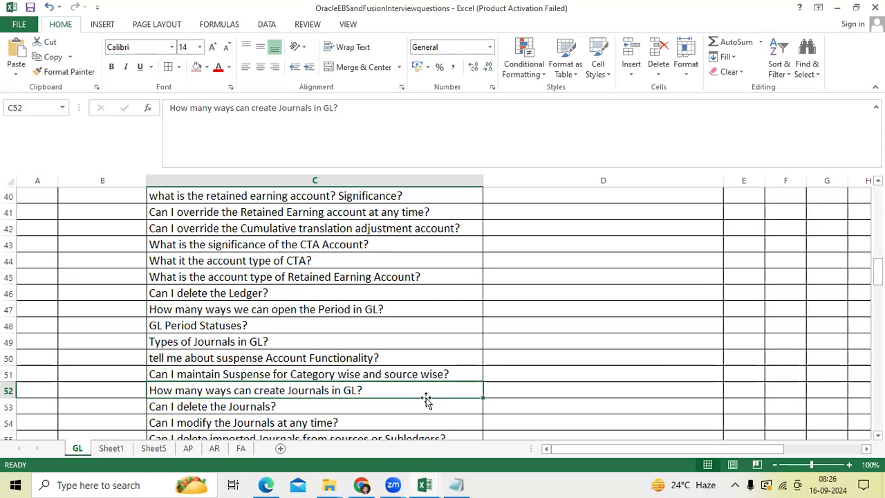
click(321, 405)
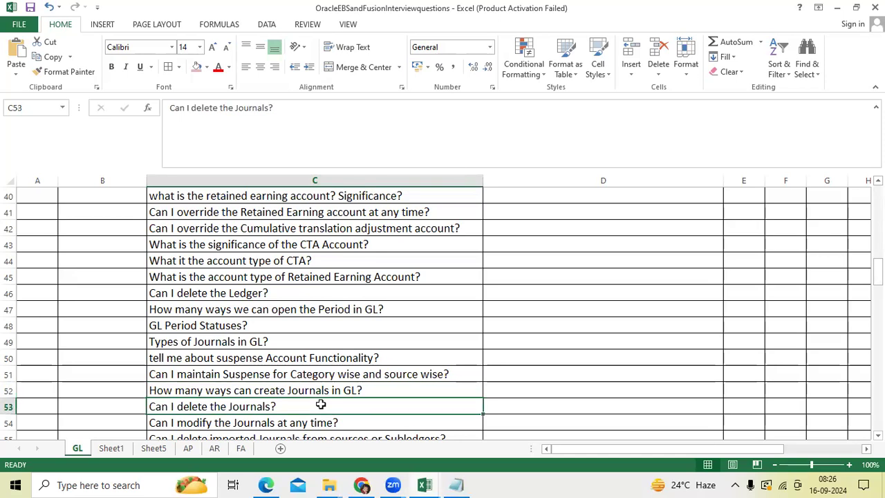
click(317, 426)
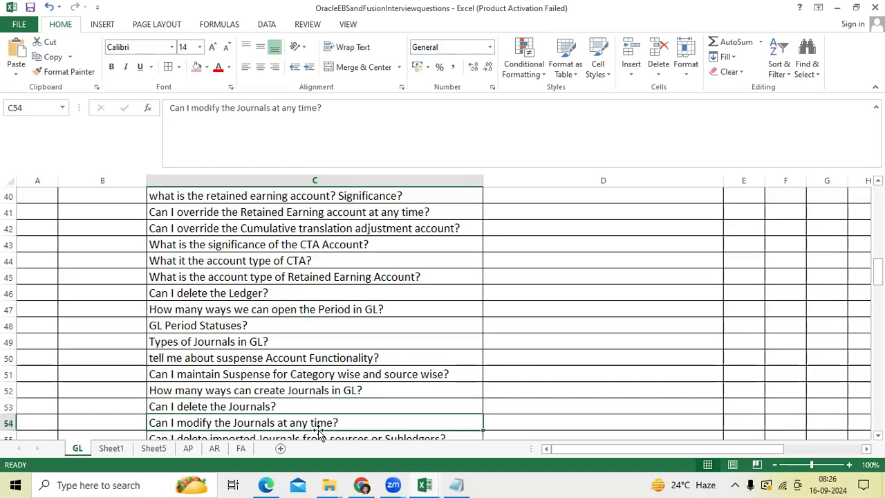
scroll(317, 424, down, 1)
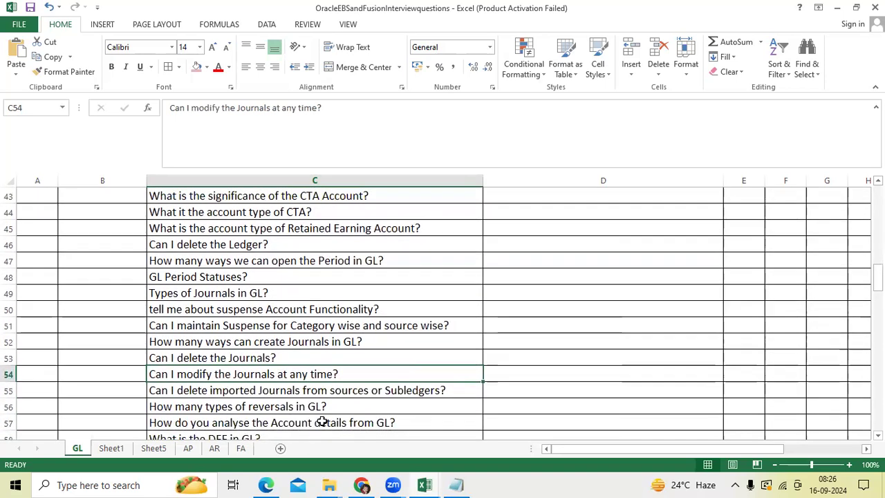
click(344, 393)
scroll(388, 401, up, 1)
scroll(402, 402, down, 1)
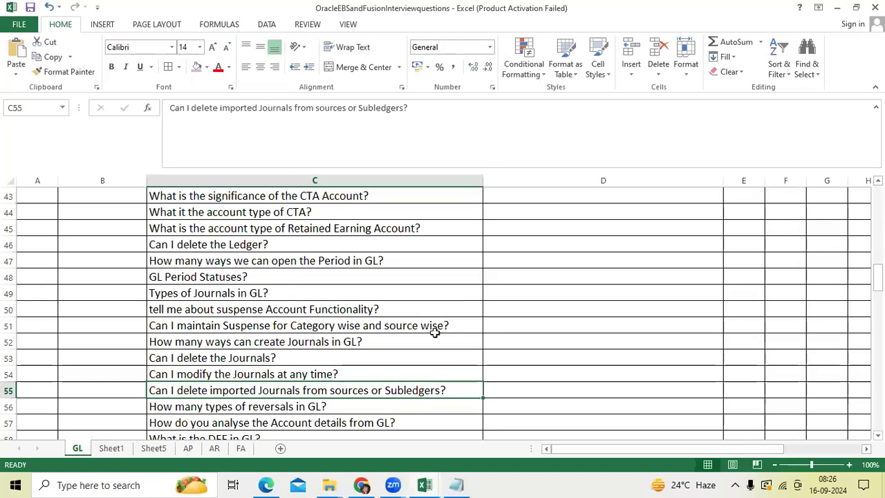
click(358, 406)
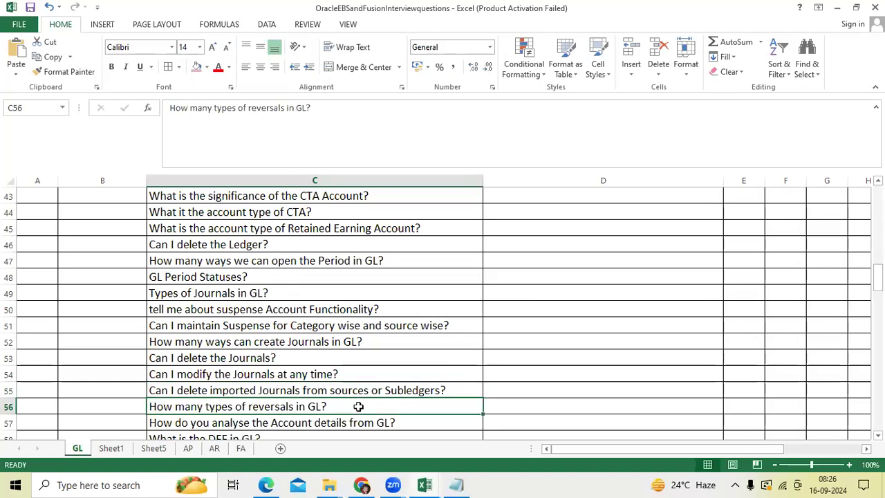